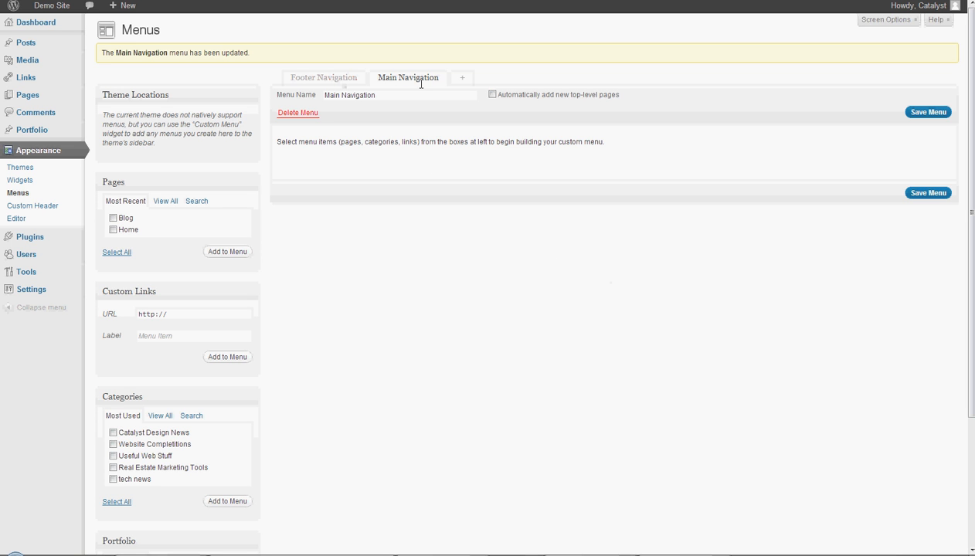
pyautogui.click(326, 79)
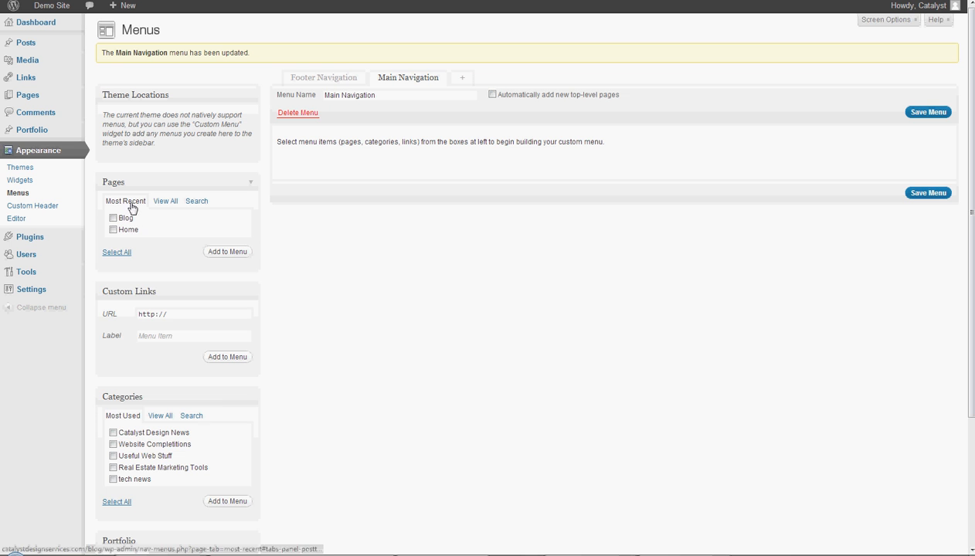
pyautogui.click(164, 202)
pyautogui.click(132, 201)
pyautogui.click(161, 204)
# - Search the available pages for "home" and add the Home page to the Main Navigation menu
pyautogui.click(199, 202)
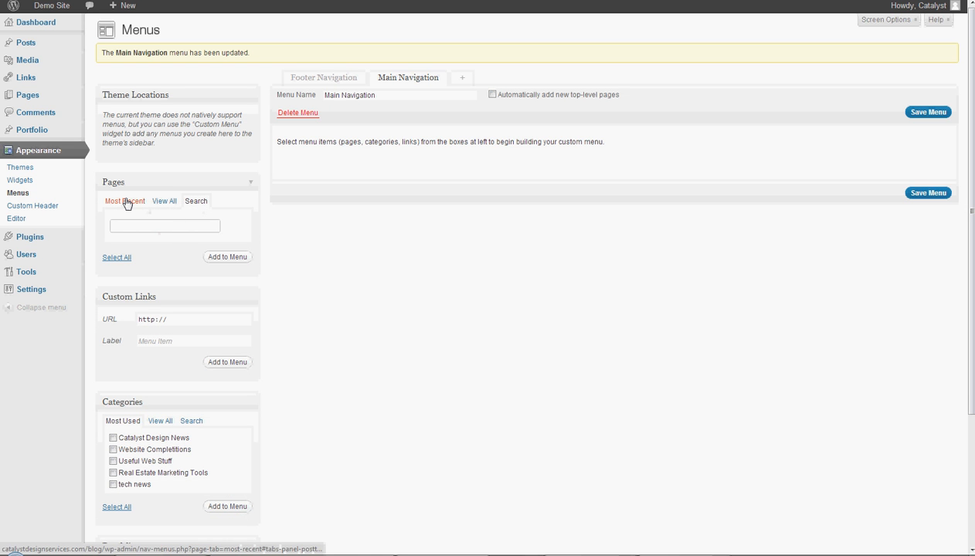
pyautogui.write('home')
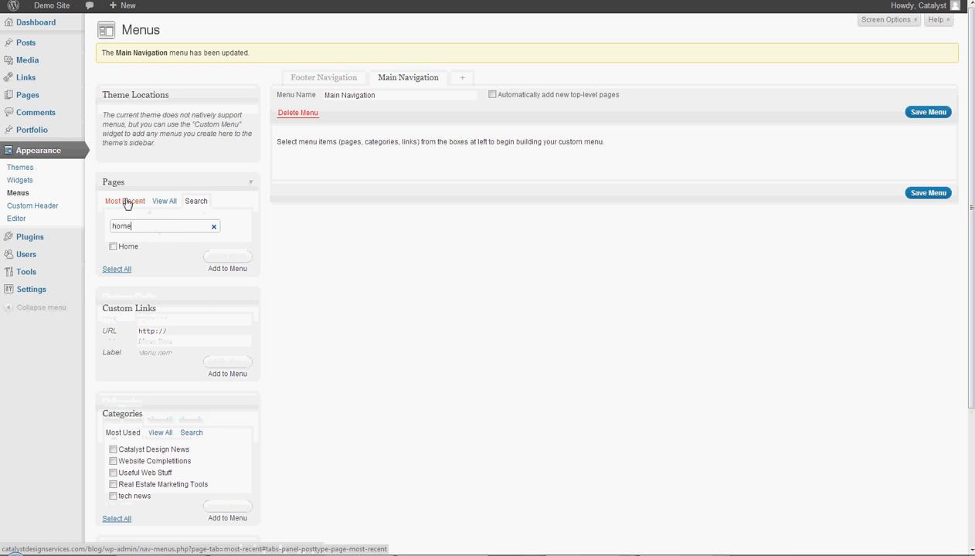
pyautogui.click(114, 247)
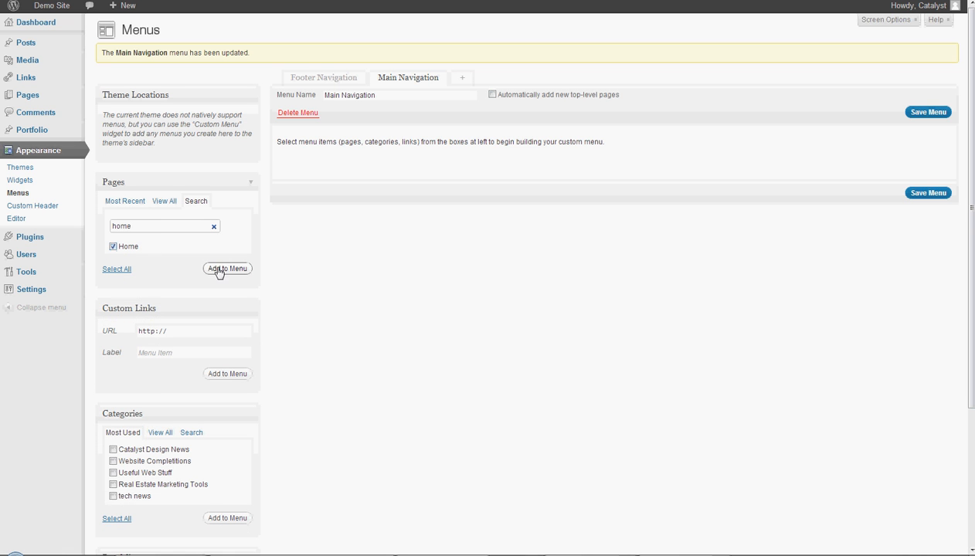
pyautogui.click(219, 269)
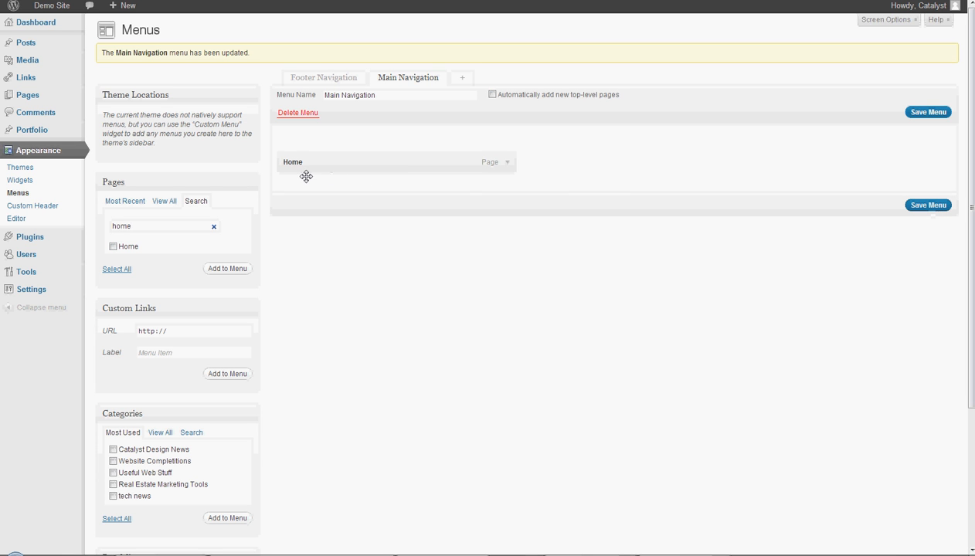
# - Set the Home item's title attribute to "Click to go back to Homepage" and save the menu
pyautogui.click(510, 165)
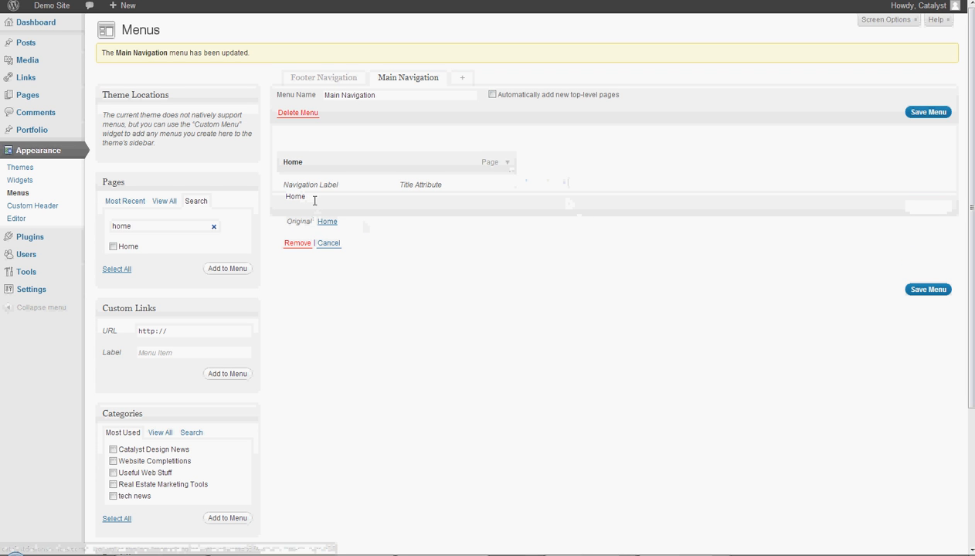
pyautogui.click(453, 204)
pyautogui.write('Click')
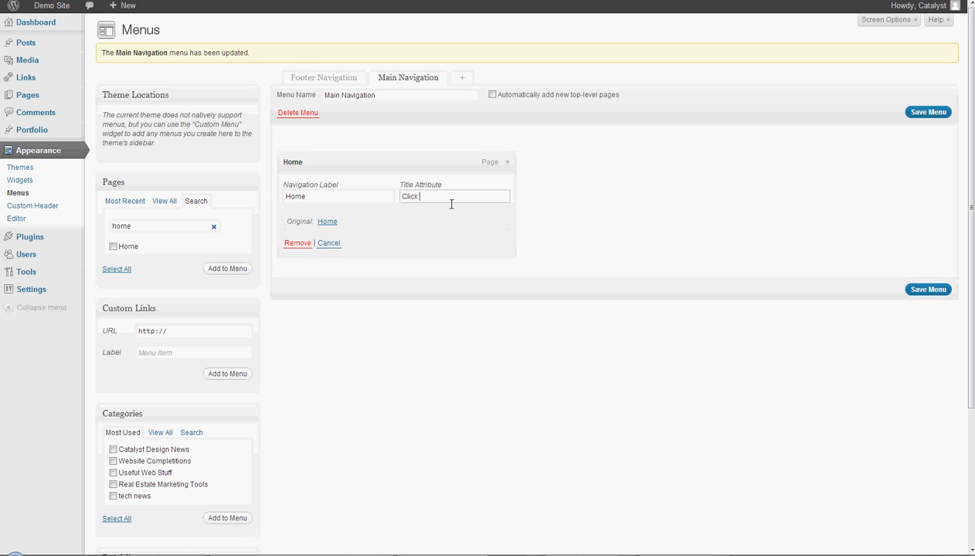
pyautogui.write(' to go t')
pyautogui.write('bna')
pyautogui.write(' to Homepage')
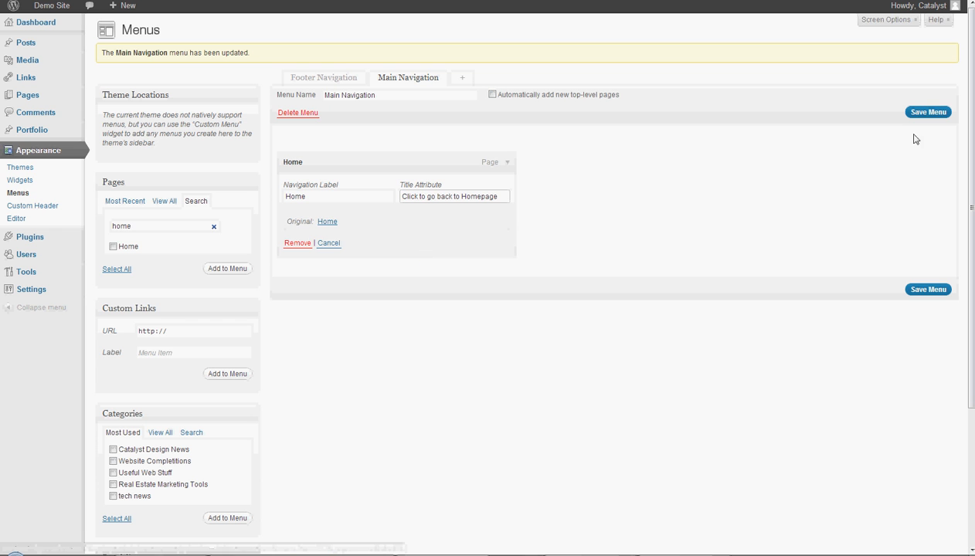
pyautogui.click(929, 113)
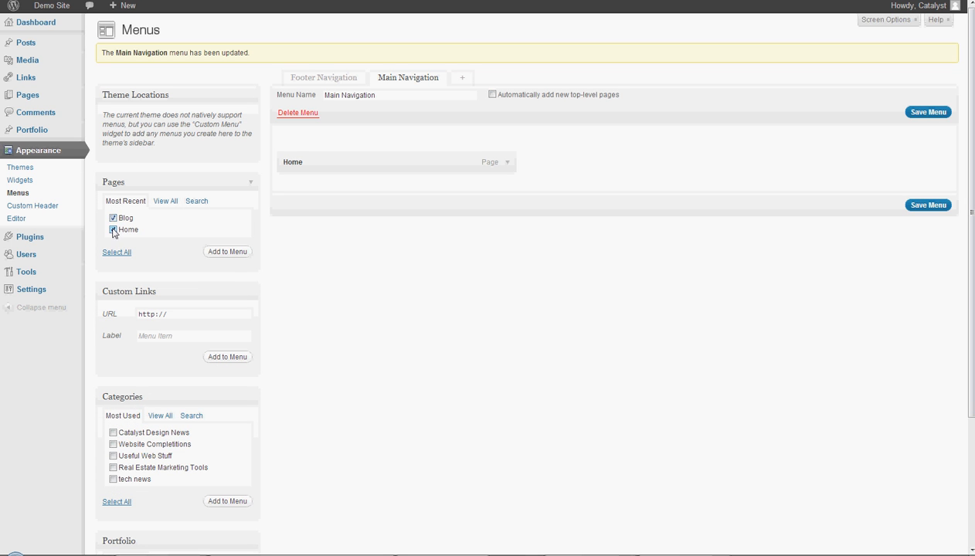
# - Add the Blog page from the page list to the Main Navigation menu
pyautogui.click(166, 202)
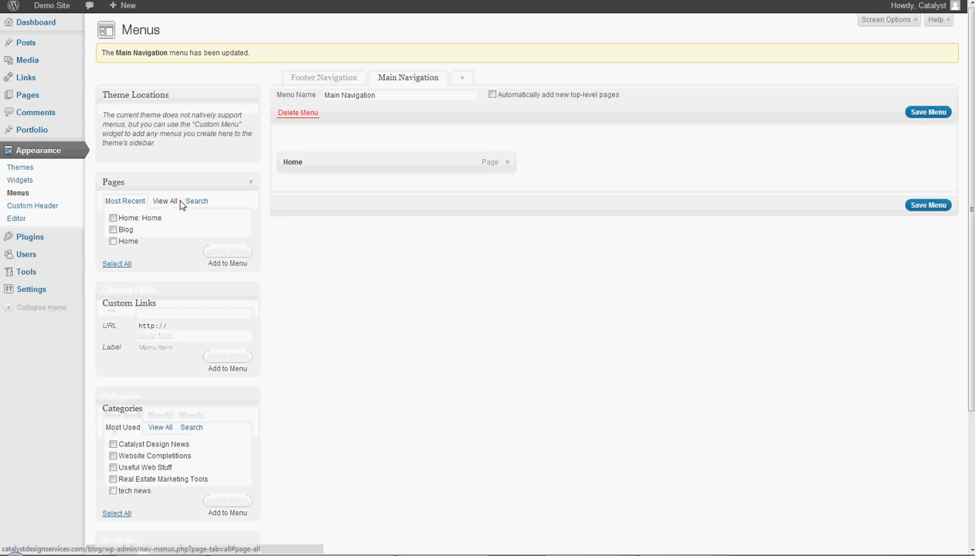
pyautogui.click(147, 201)
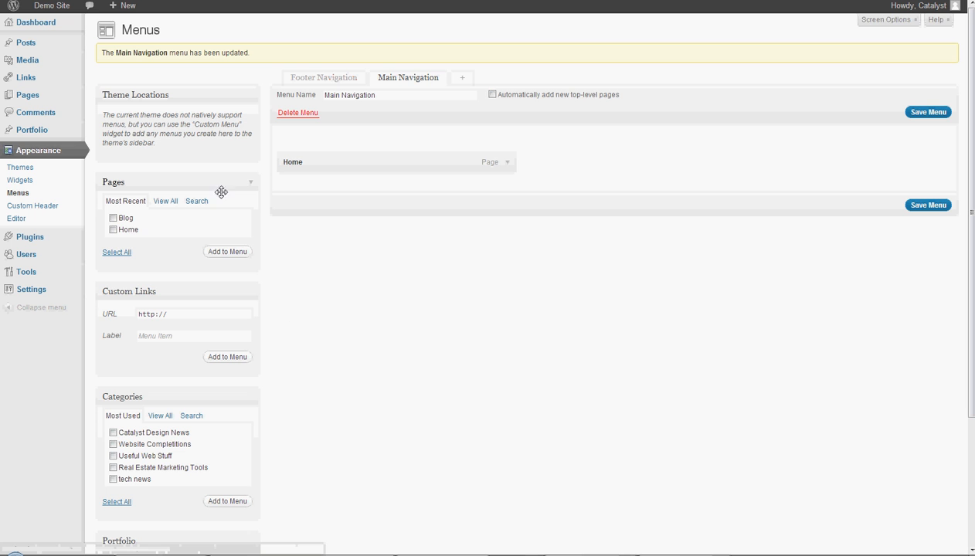
pyautogui.click(114, 219)
pyautogui.click(227, 252)
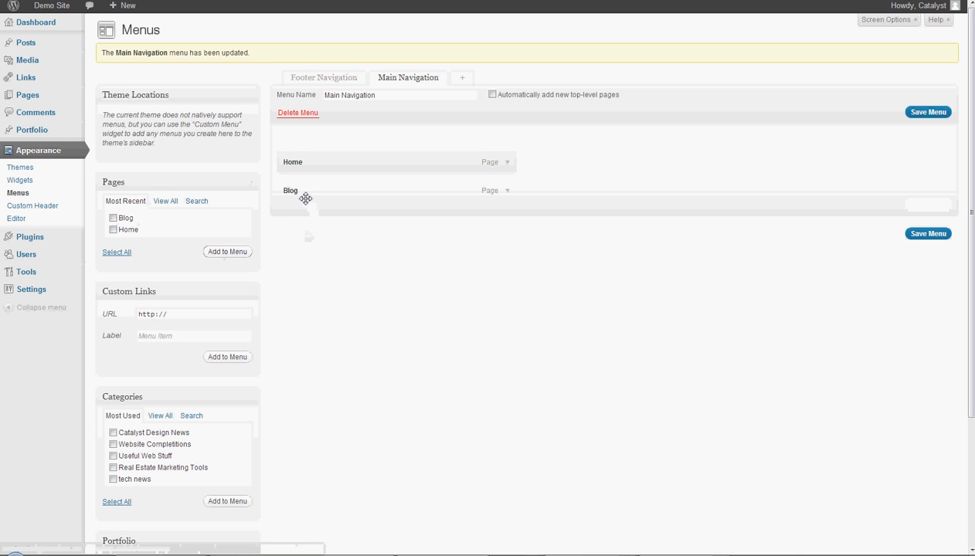
# - Try Blog as a saved sub-item under Home, checking it on the live site, and return Blog to the top level
pyautogui.moveTo(301, 197); pyautogui.dragTo(336, 199)
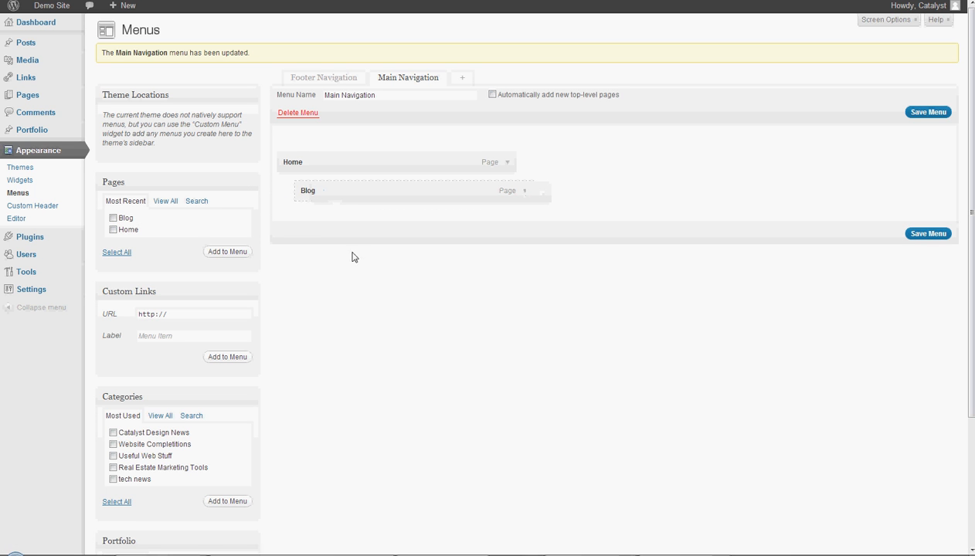
pyautogui.click(928, 234)
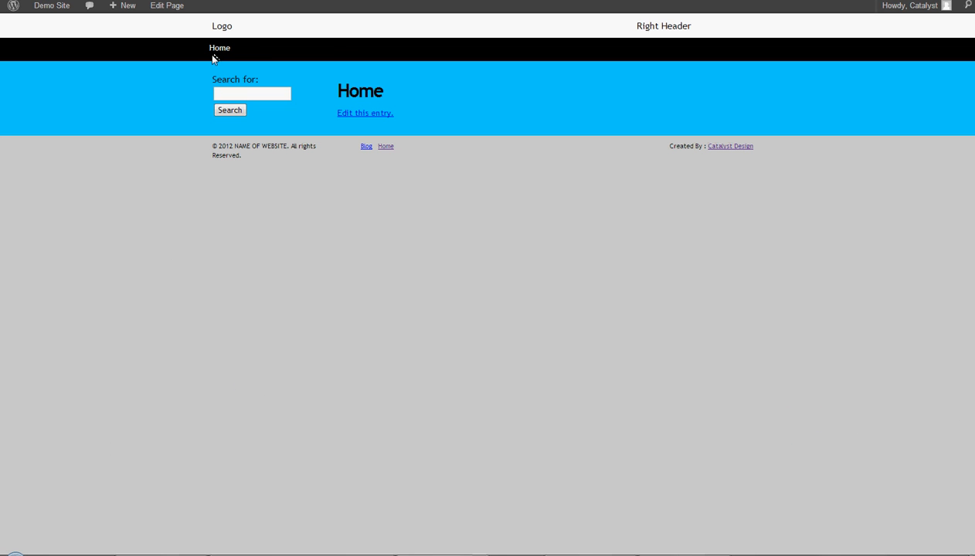
pyautogui.moveTo(222, 54)
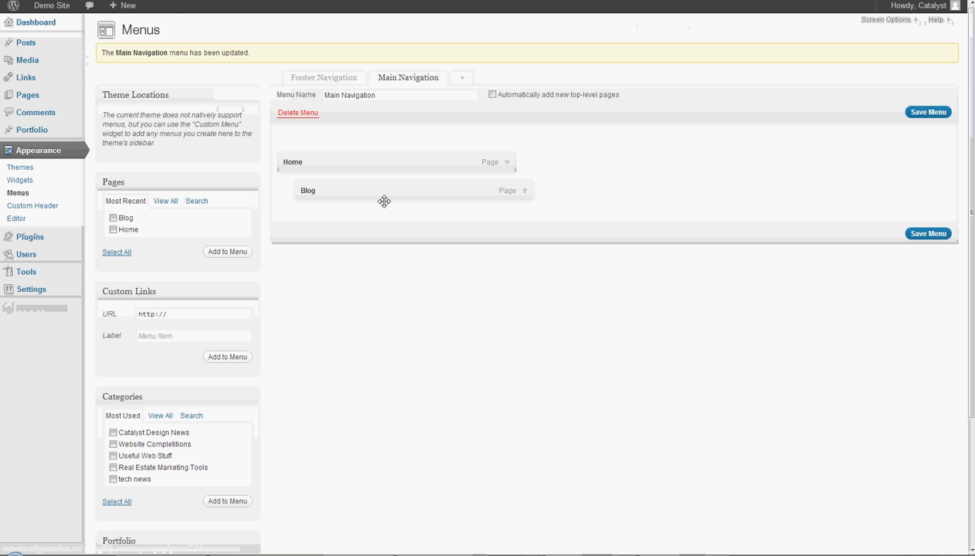
pyautogui.moveTo(384, 201); pyautogui.dragTo(340, 193)
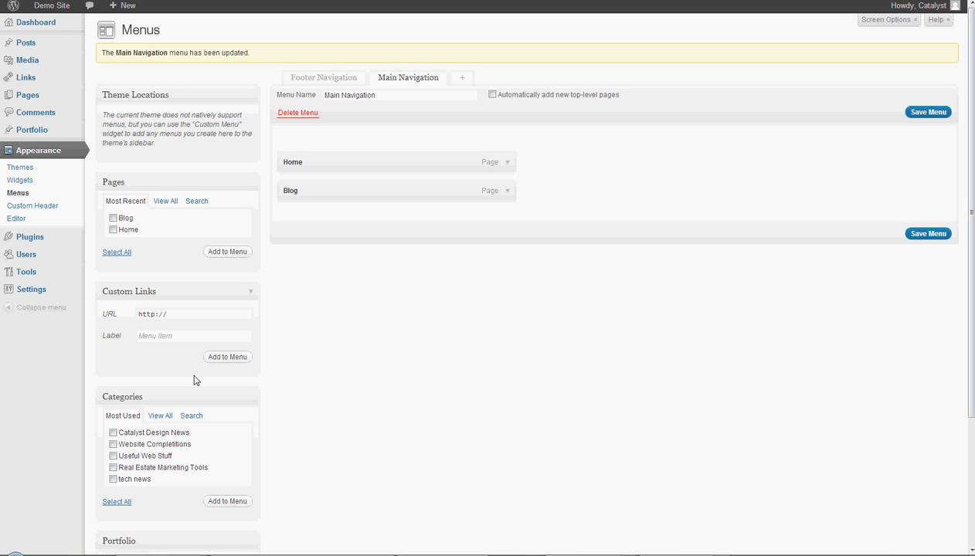
pyautogui.click(193, 317)
pyautogui.write('google.com')
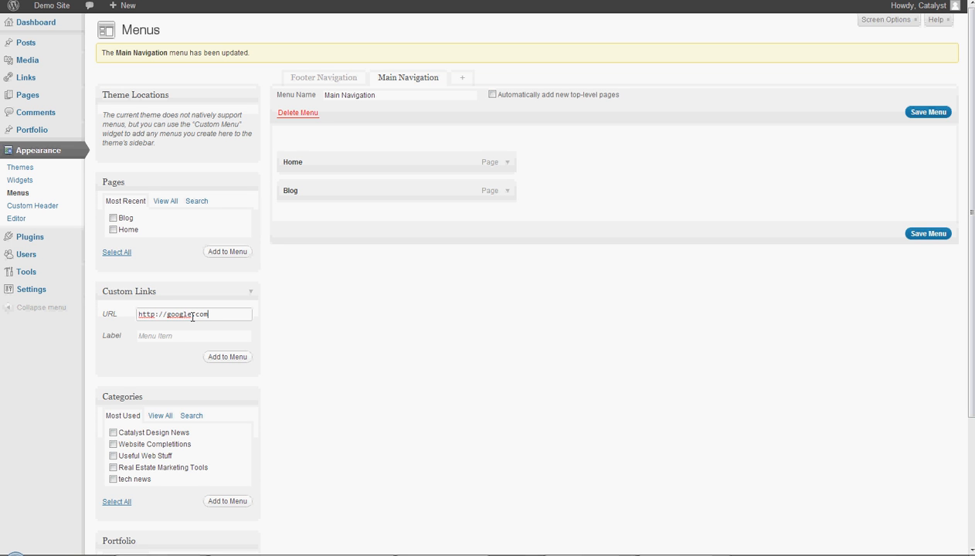
pyautogui.press('Tab')
pyautogui.write('Google!')
pyautogui.click(225, 357)
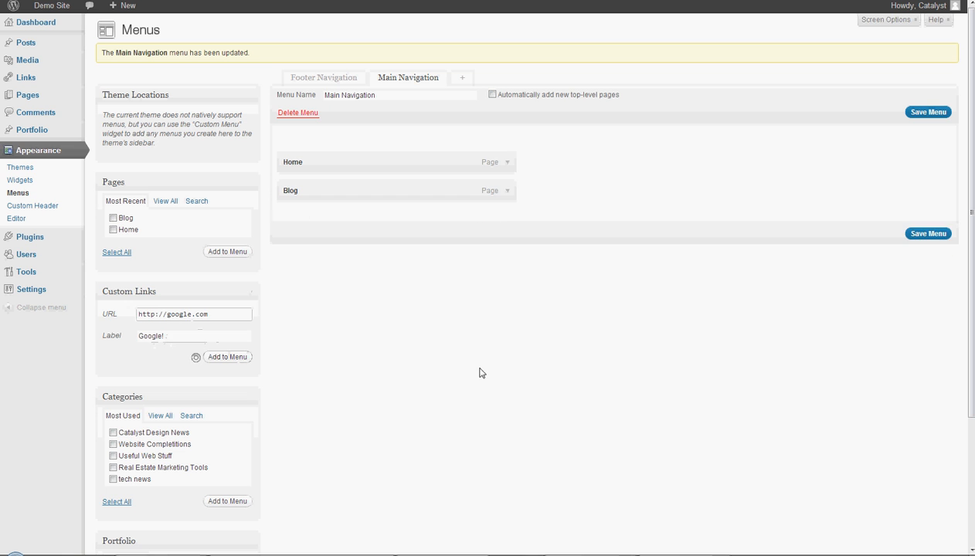
pyautogui.click(507, 191)
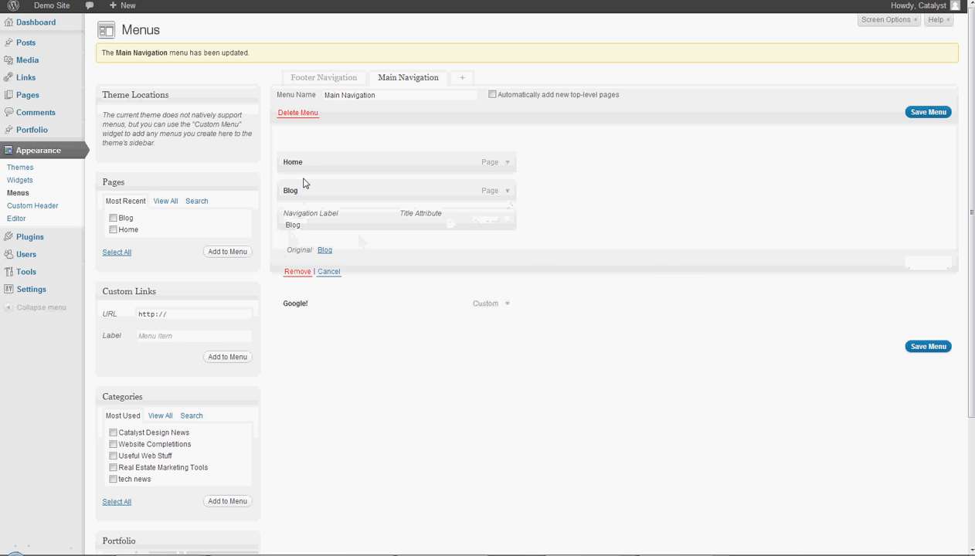
pyautogui.click(335, 232)
pyautogui.moveTo(334, 234); pyautogui.dragTo(235, 241)
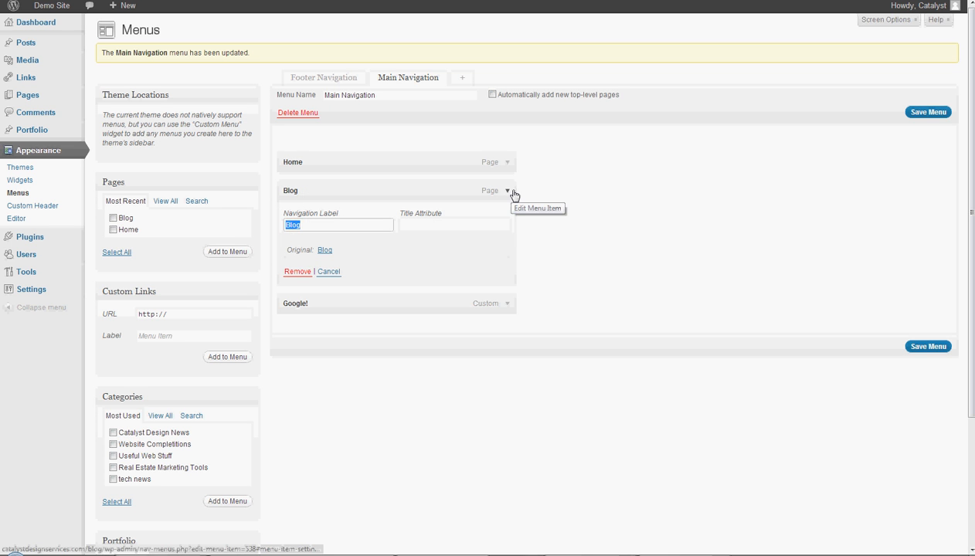
pyautogui.click(513, 192)
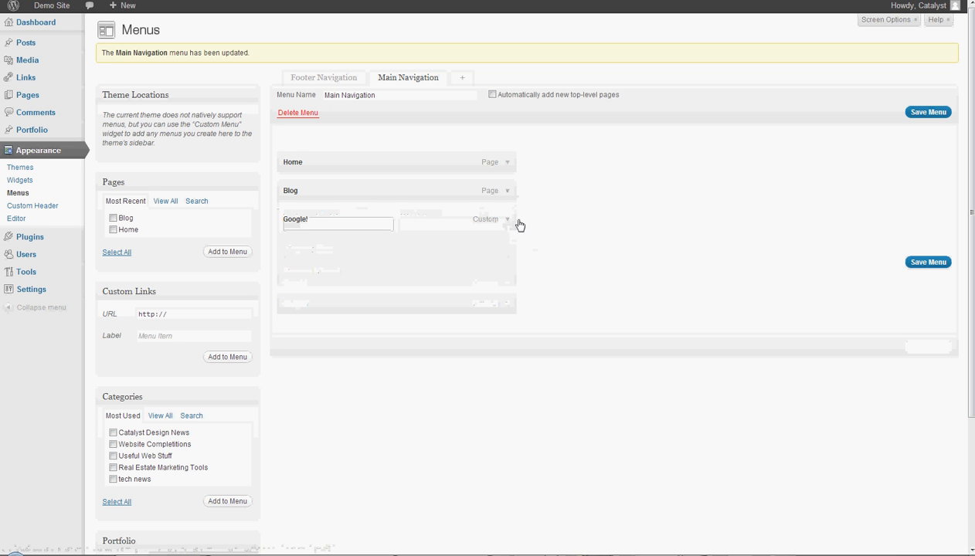
# - Expand the Google! item's settings and enable the Link Target advanced menu property
pyautogui.click(510, 221)
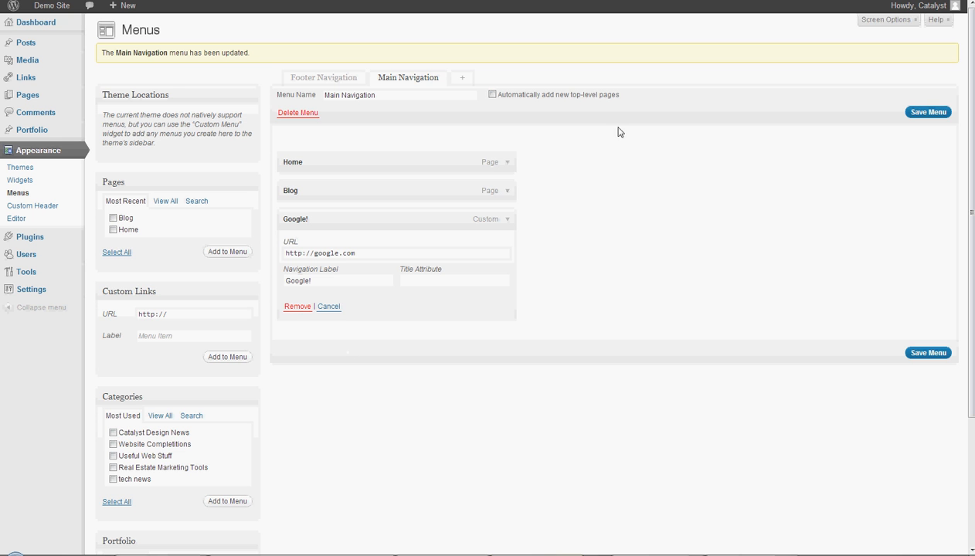
pyautogui.click(897, 21)
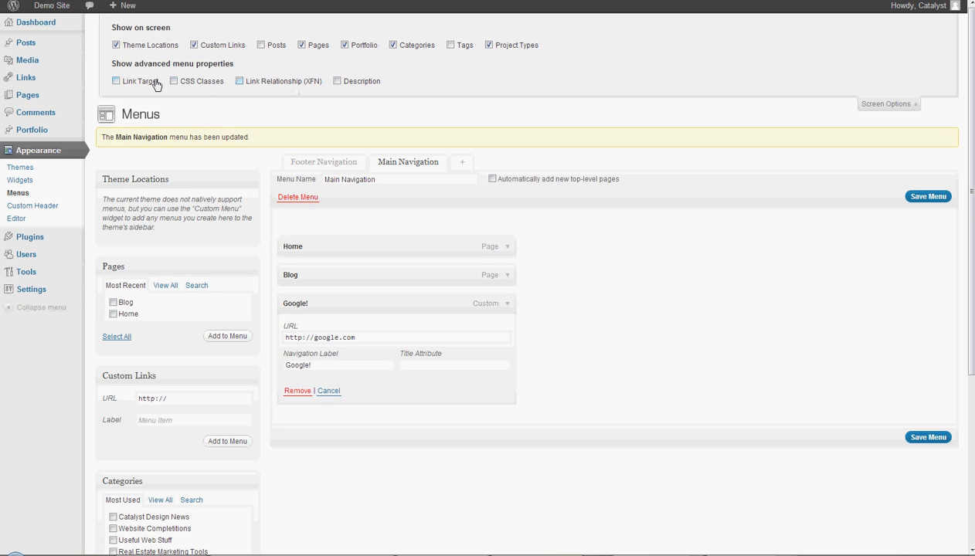
pyautogui.click(116, 81)
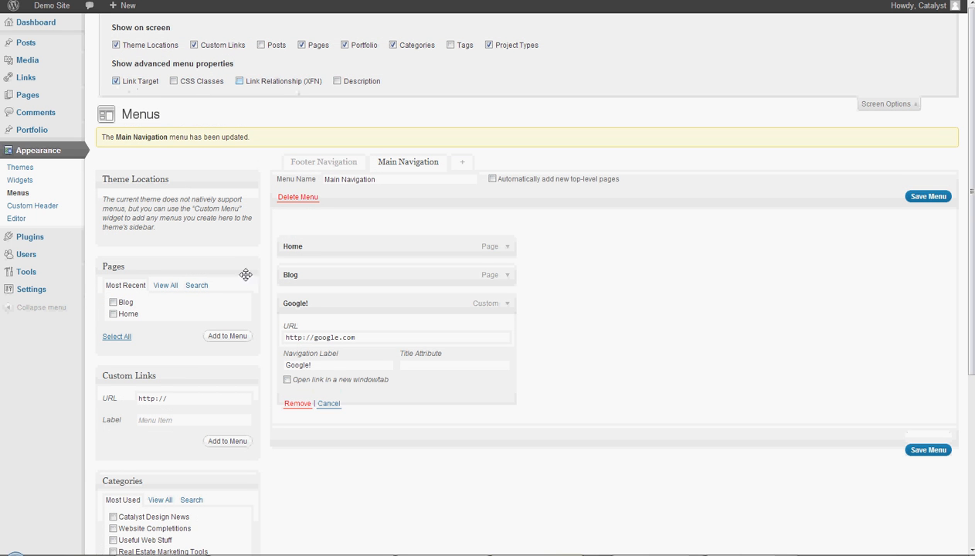
# - Set the Google! item to open in a new window/tab, save the menu and test the link on the site
pyautogui.click(287, 379)
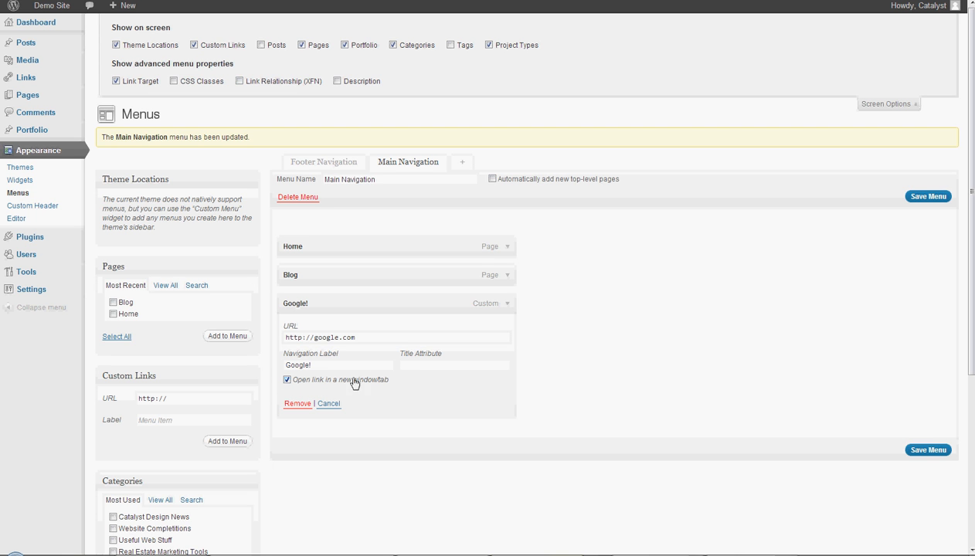
pyautogui.click(904, 197)
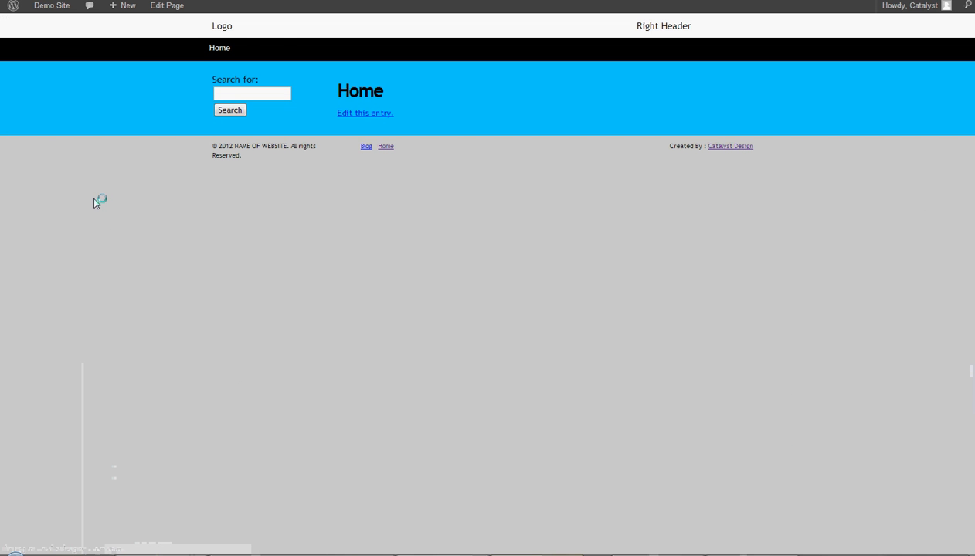
pyautogui.click(283, 48)
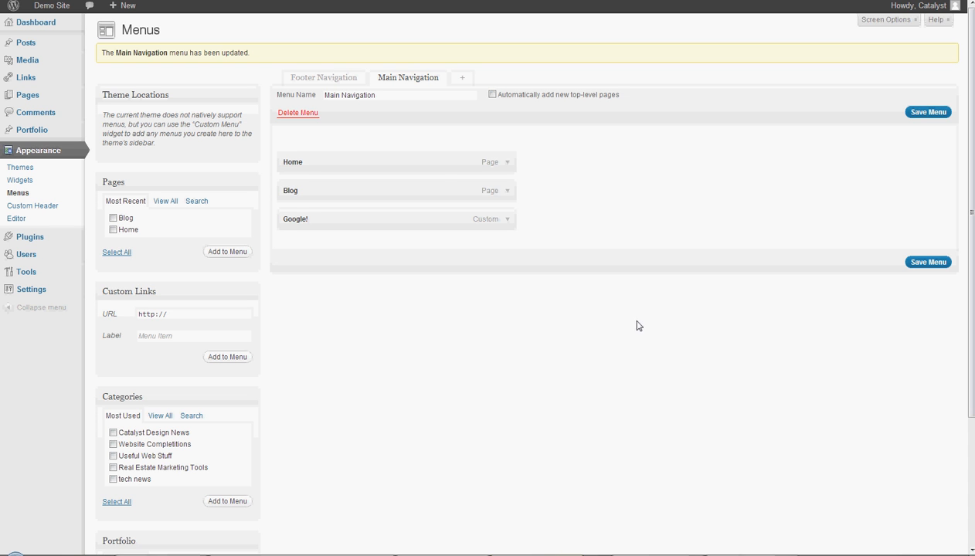
pyautogui.click(765, 555)
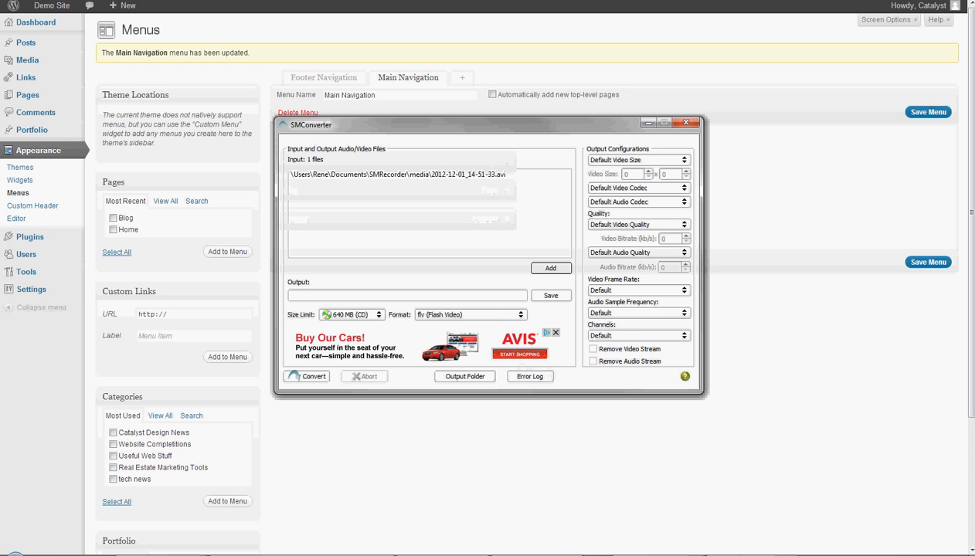